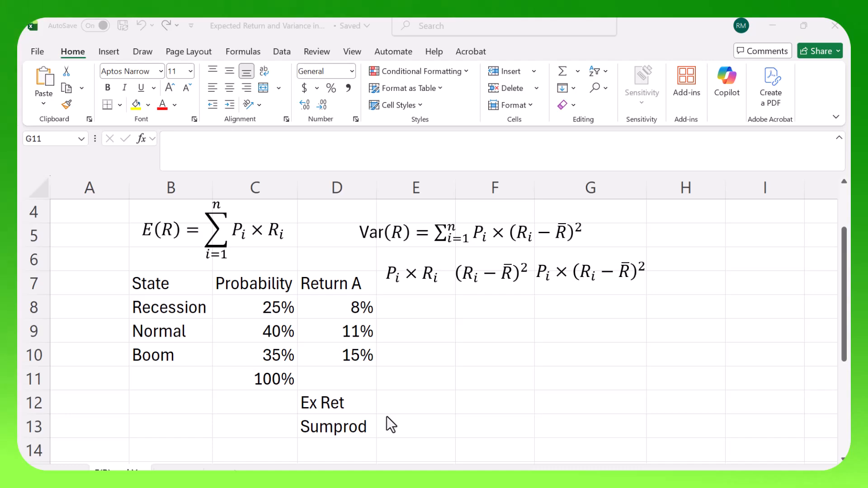
Calculate probability times return for Recession in E8 with =C8*D8 and fill the formula down to E10.
left_click(413, 306)
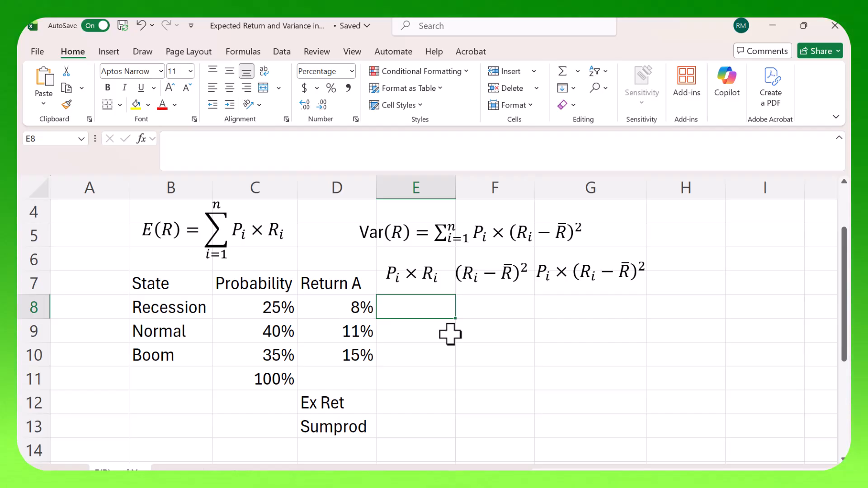
type("=")
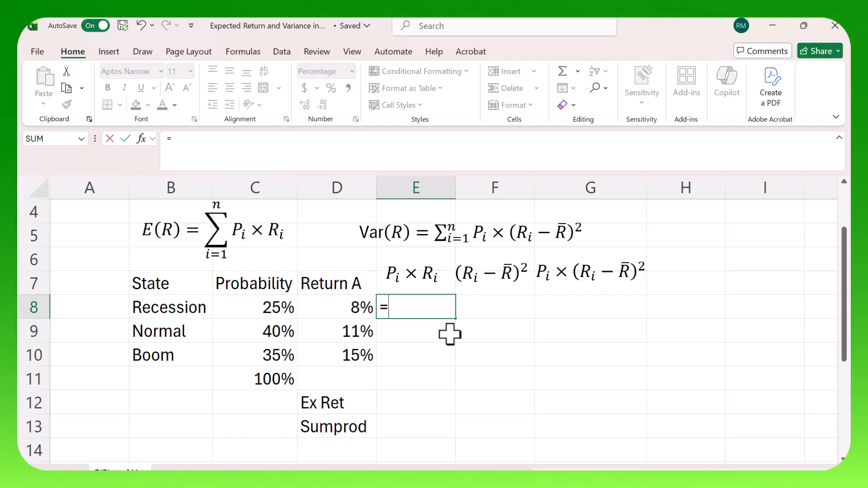
left_click(263, 305)
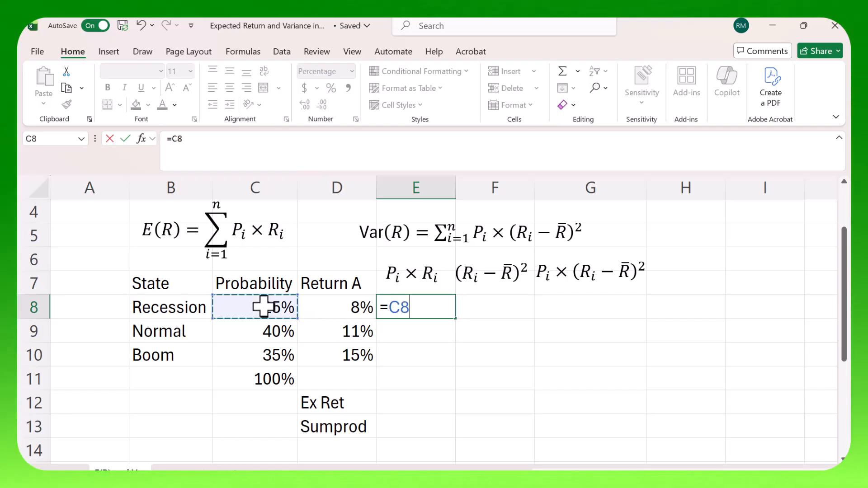
type("*")
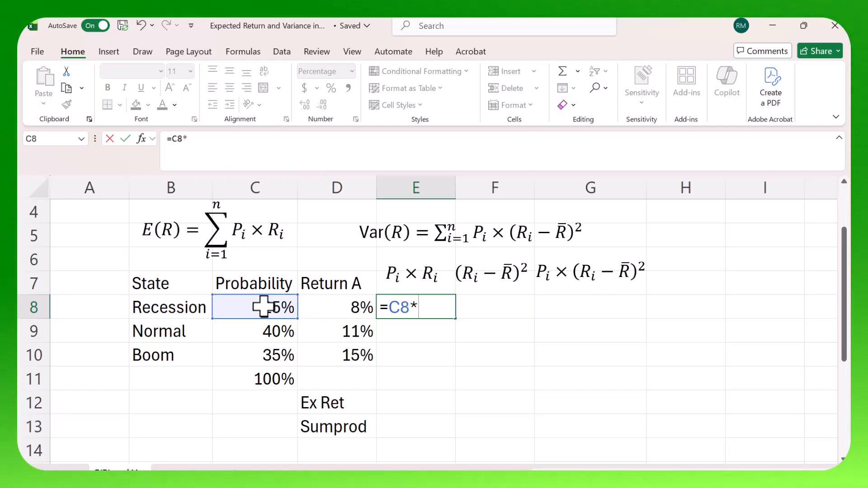
left_click(334, 308)
key("Return")
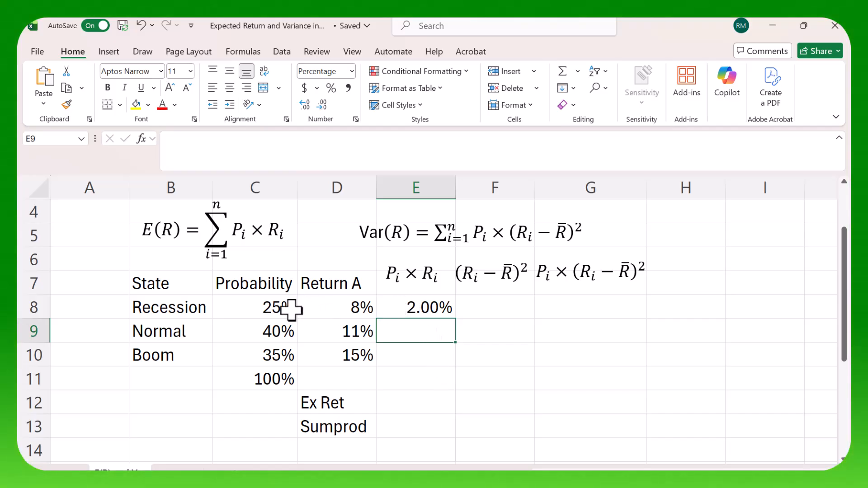
left_click(419, 305)
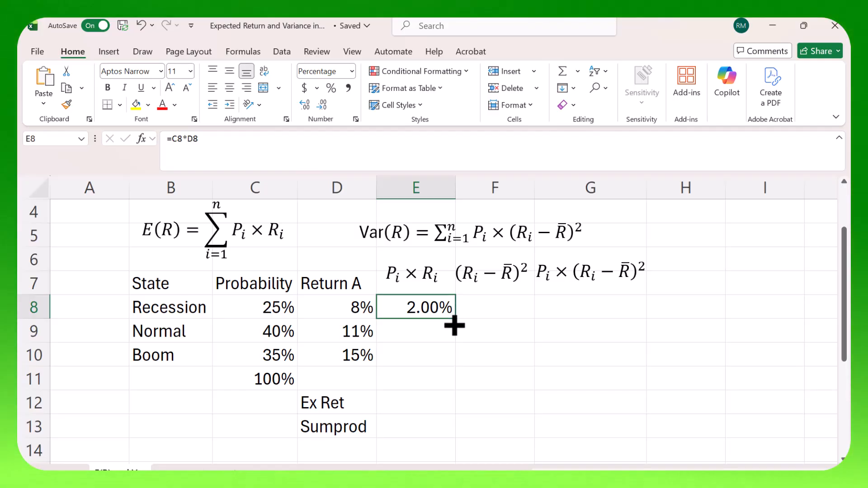
left_click_drag(457, 361, 457, 357)
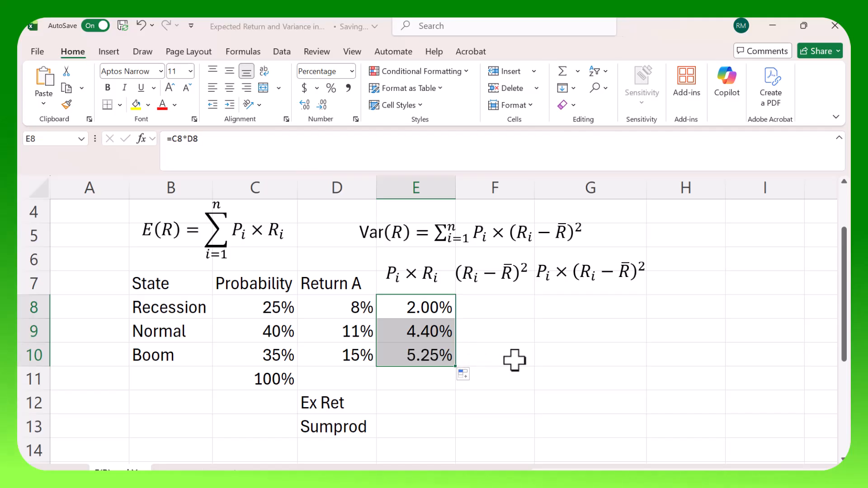
Calculate the expected return in E12 by summing E8:E10 with the SUM function.
left_click(430, 410)
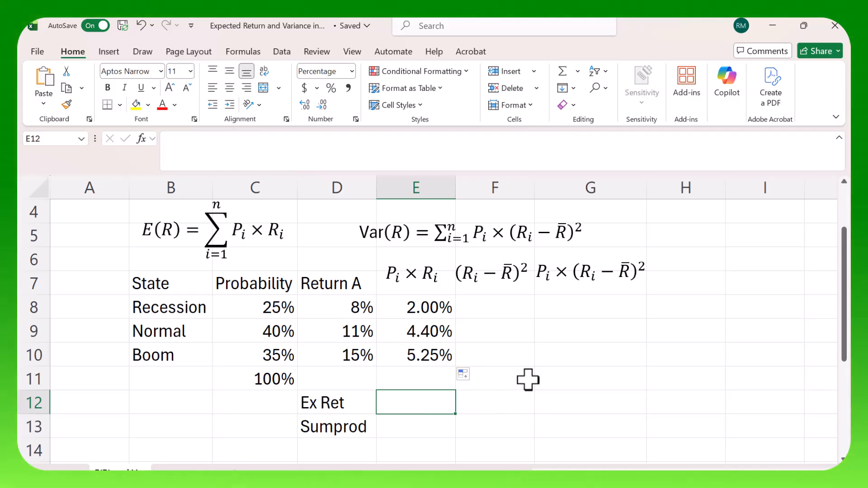
type("=")
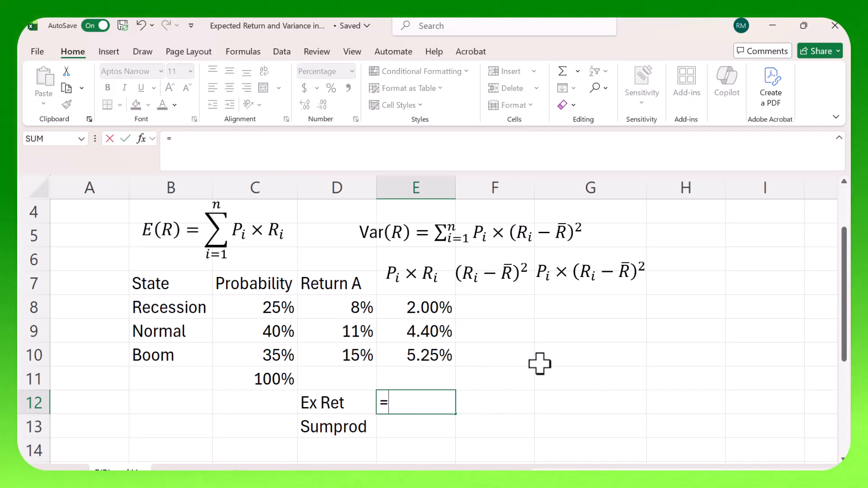
type("sum(")
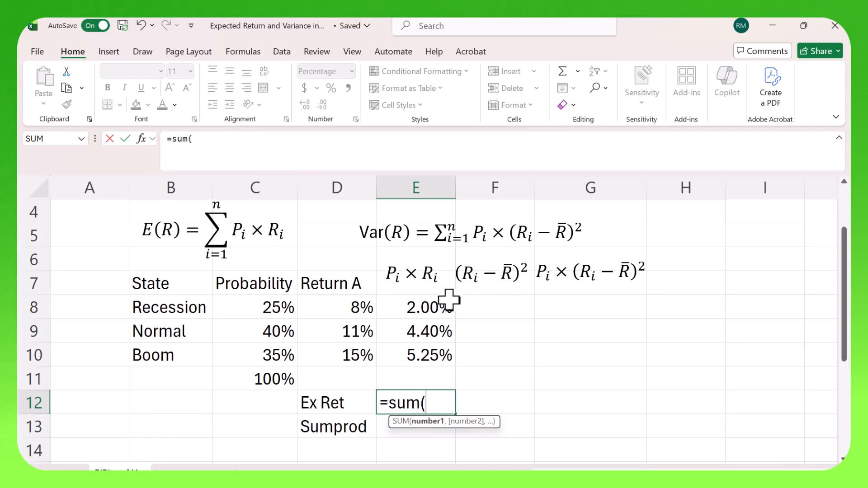
left_click_drag(438, 309, 445, 357)
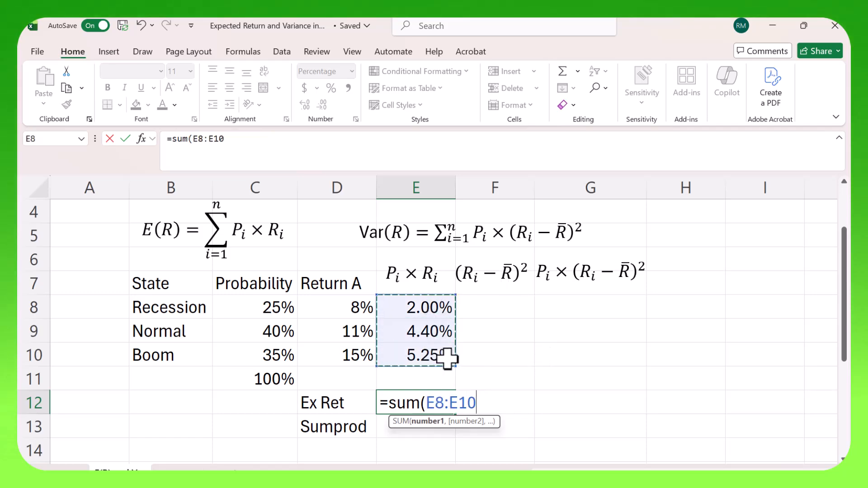
key("Return")
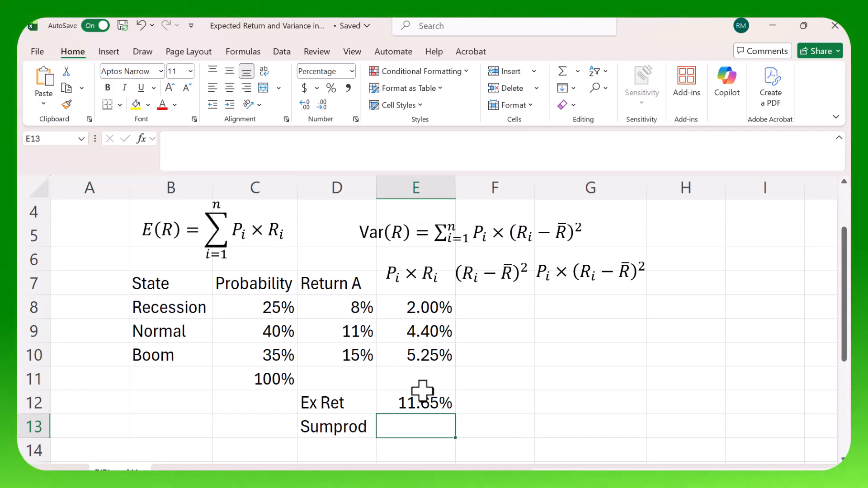
Calculate the expected return in E13 with SUMPRODUCT of the probabilities C8:C10 and the returns D8:D10.
type("=sump")
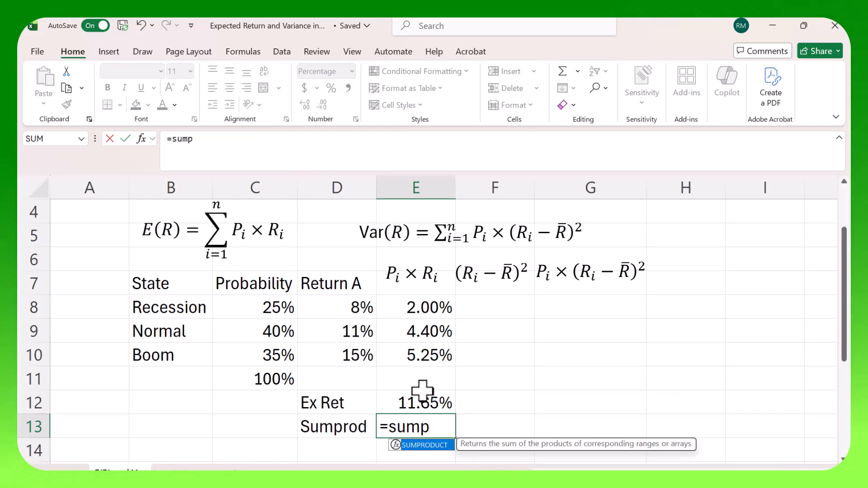
type("roduct")
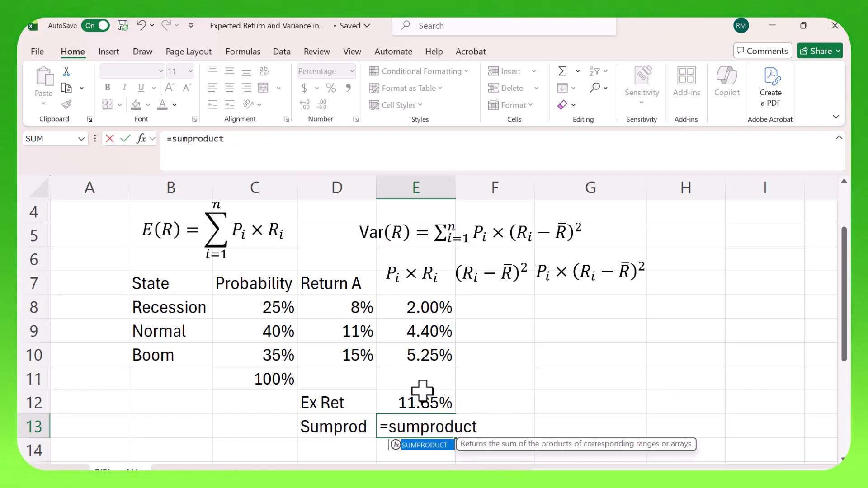
type("(")
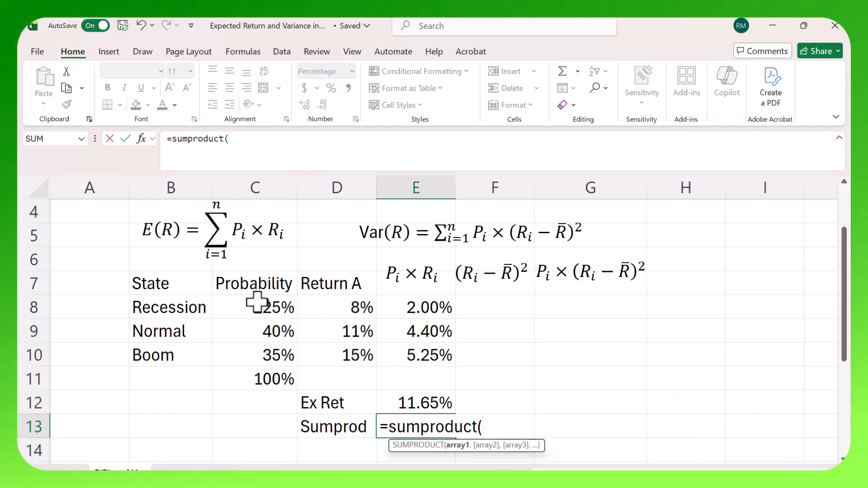
left_click_drag(288, 302, 261, 348)
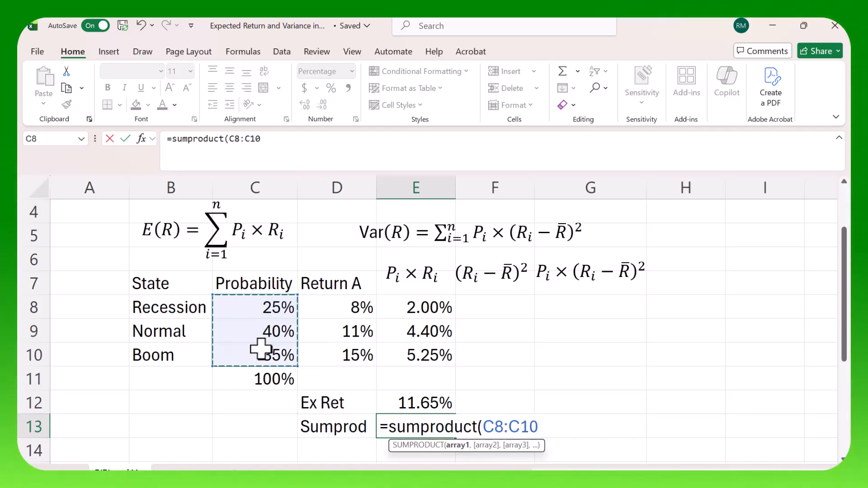
type(",")
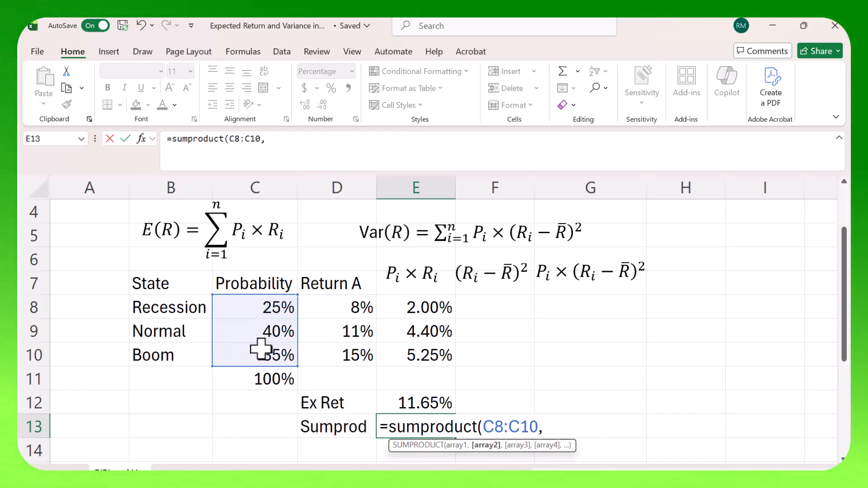
left_click_drag(326, 309, 328, 349)
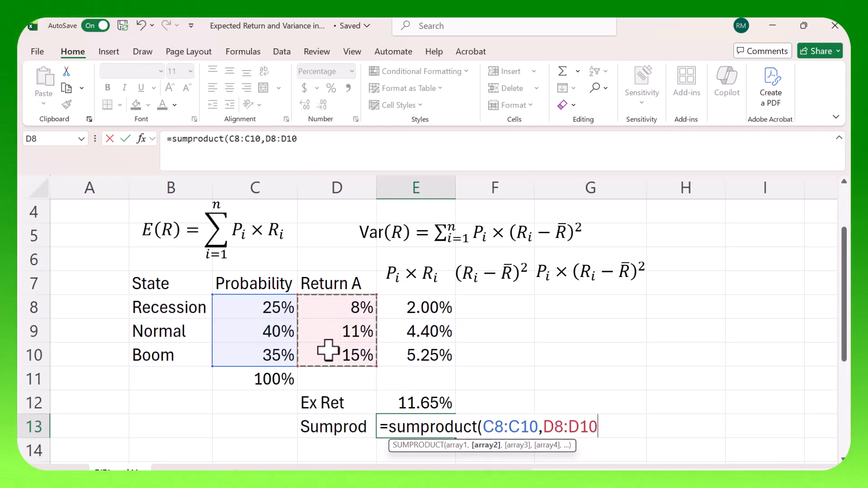
key("Return")
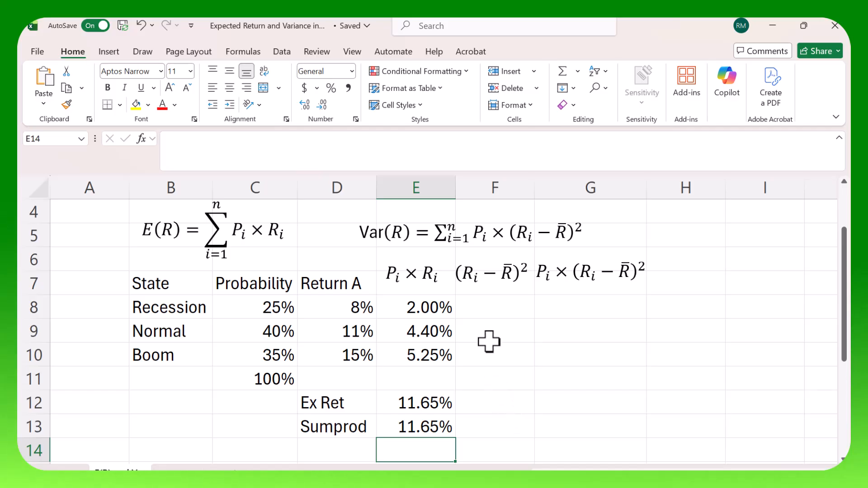
Calculate the squared deviation in F8 with =(D8-E$12)^2 and fill the formula down to F10.
left_click(494, 307)
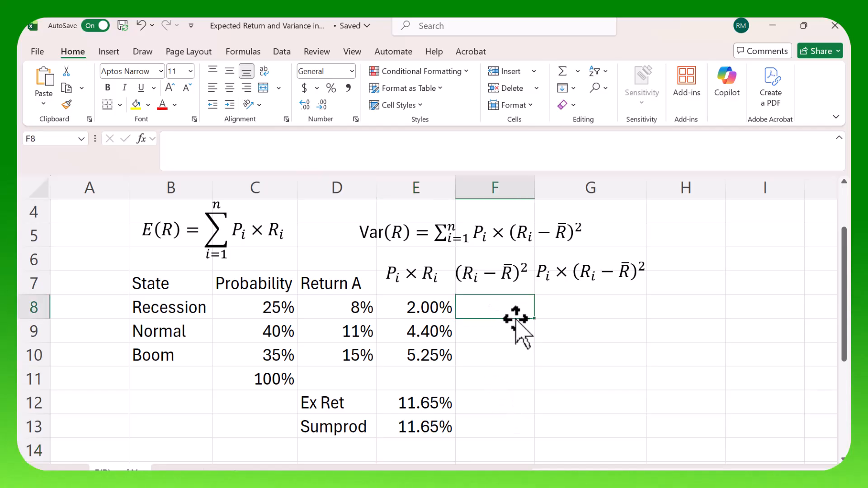
type("=")
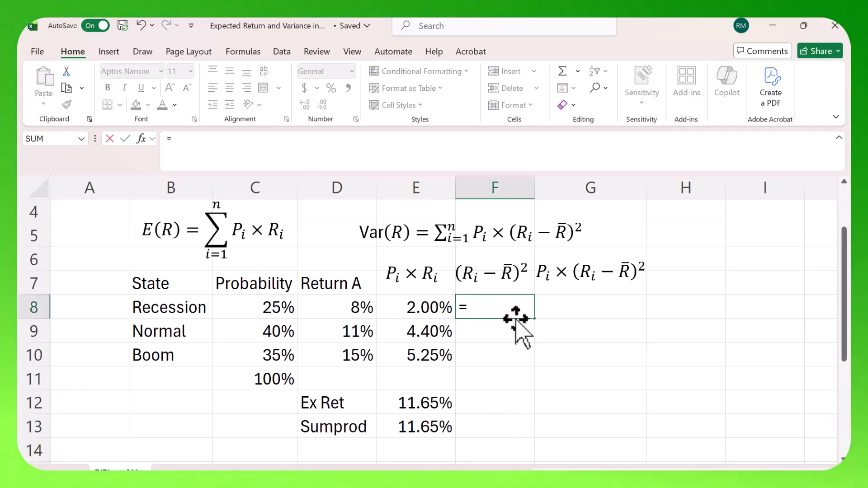
type("(")
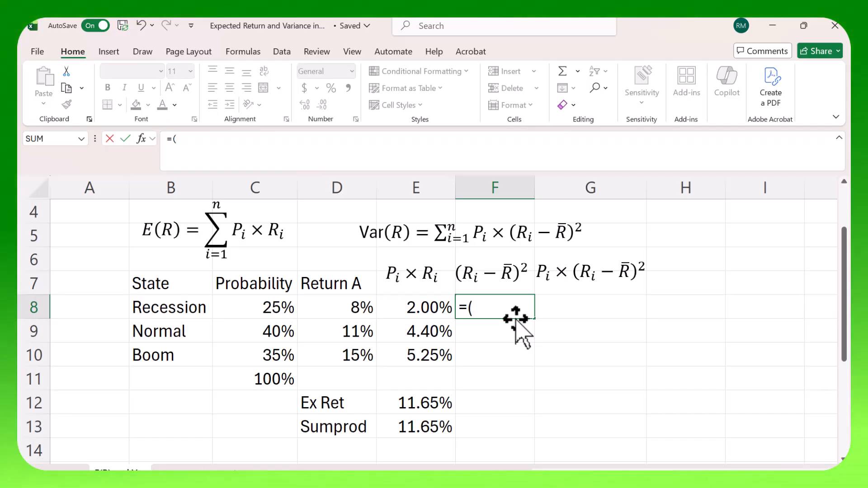
left_click(338, 307)
type("-")
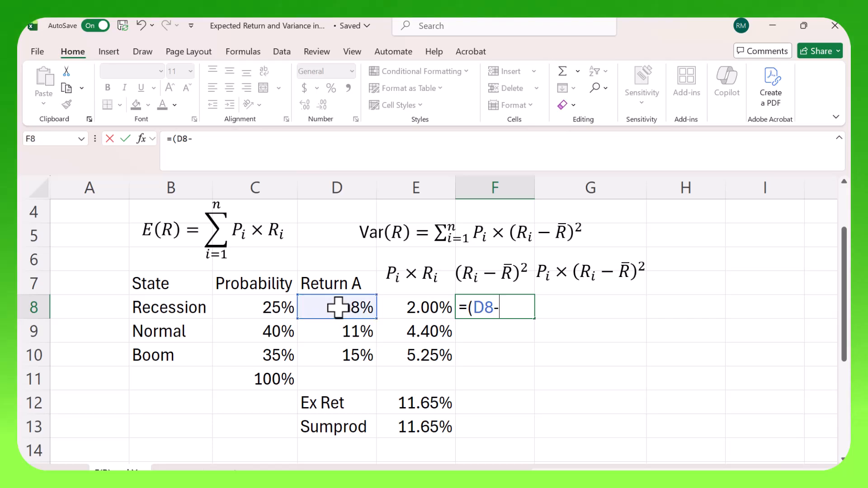
left_click(424, 404)
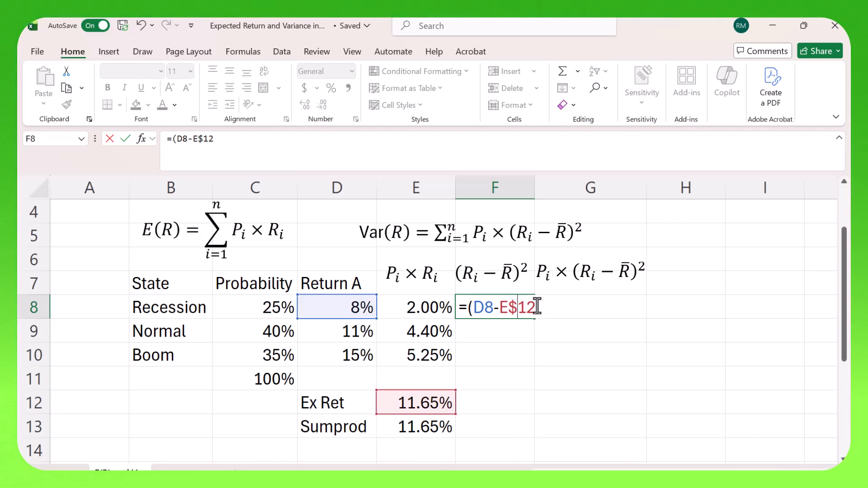
type(")")
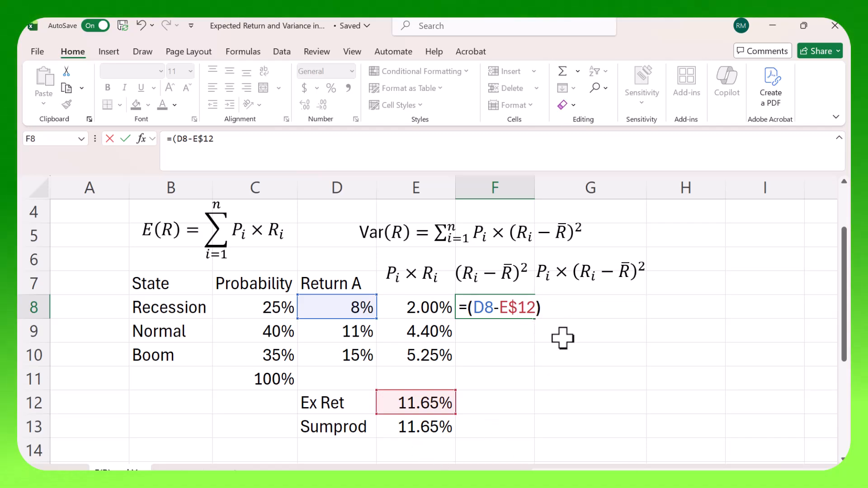
type("^2")
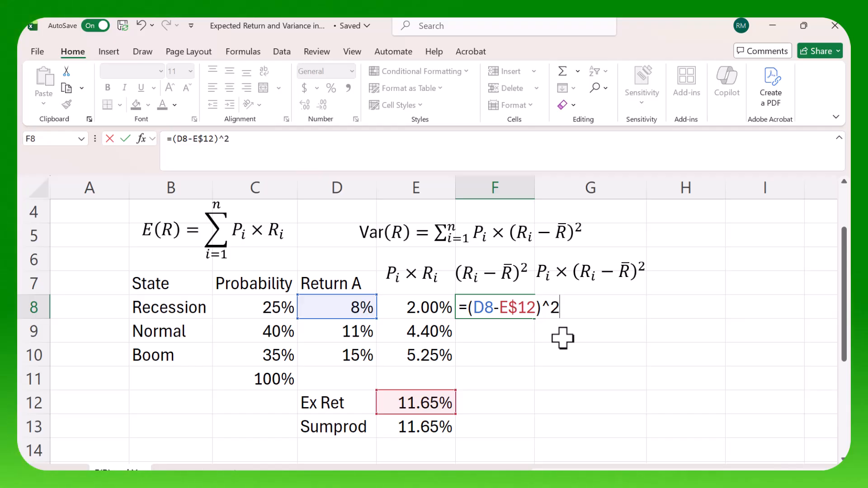
key("Return")
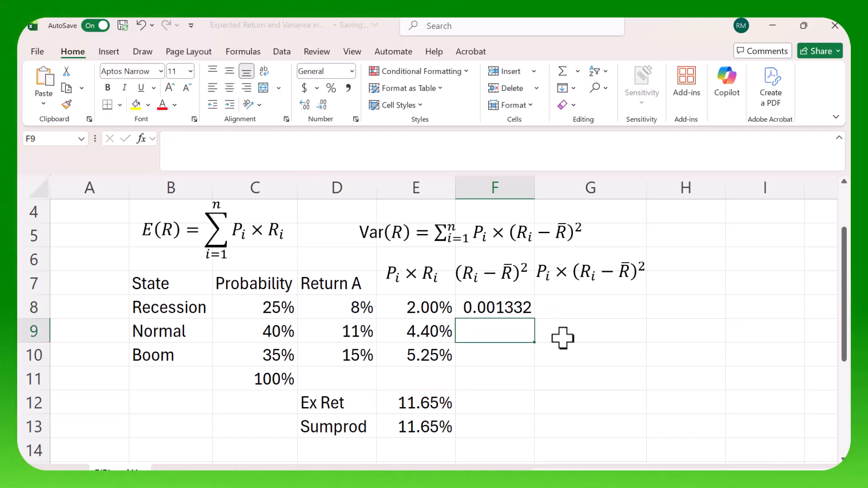
left_click(501, 305)
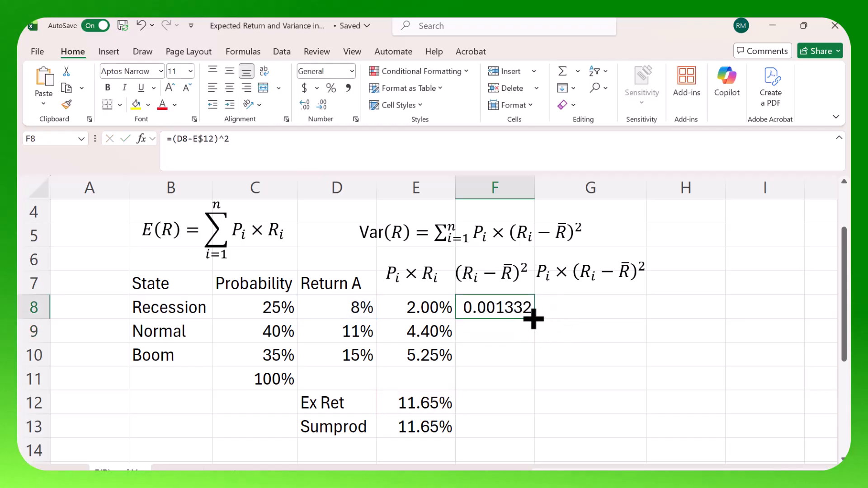
left_click_drag(534, 318, 539, 364)
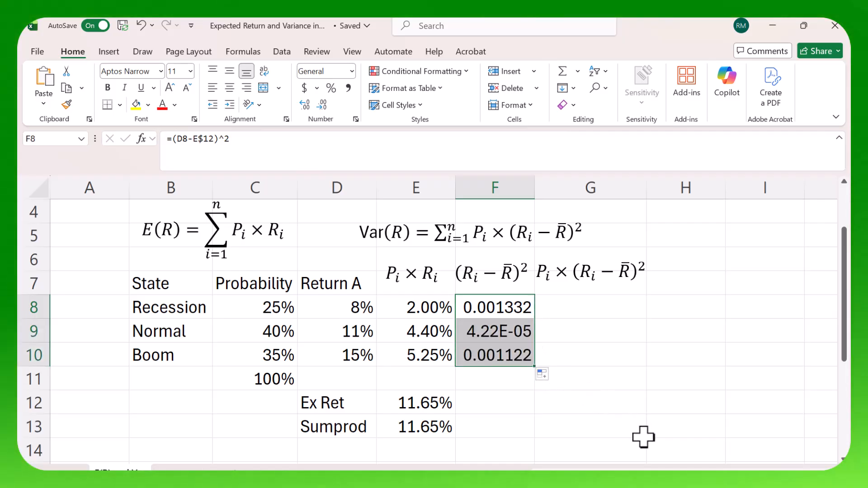
scroll(588, 445, "down", 1)
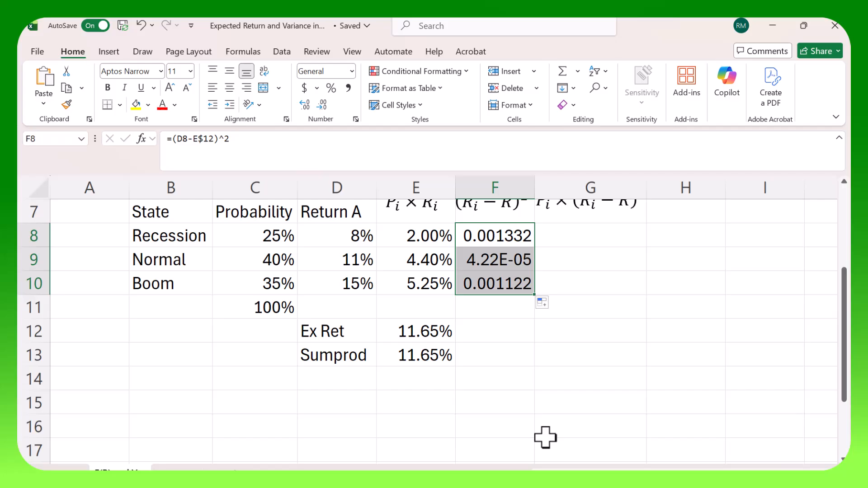
left_click(339, 379)
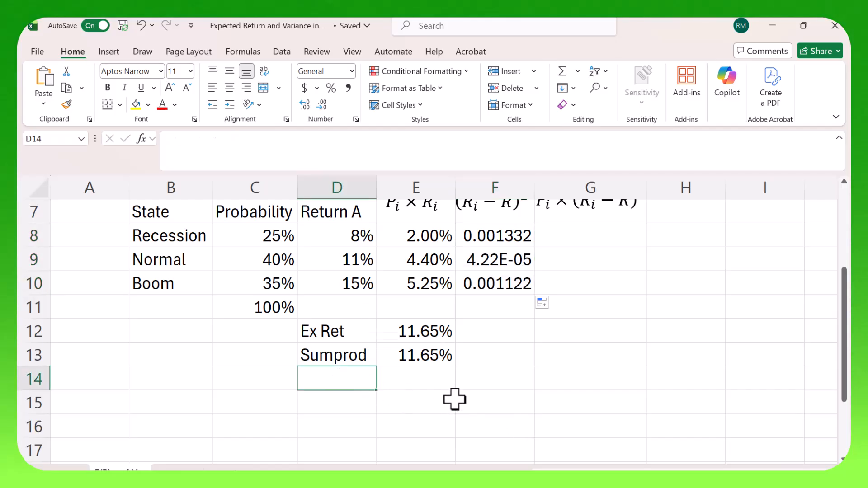
type("Var")
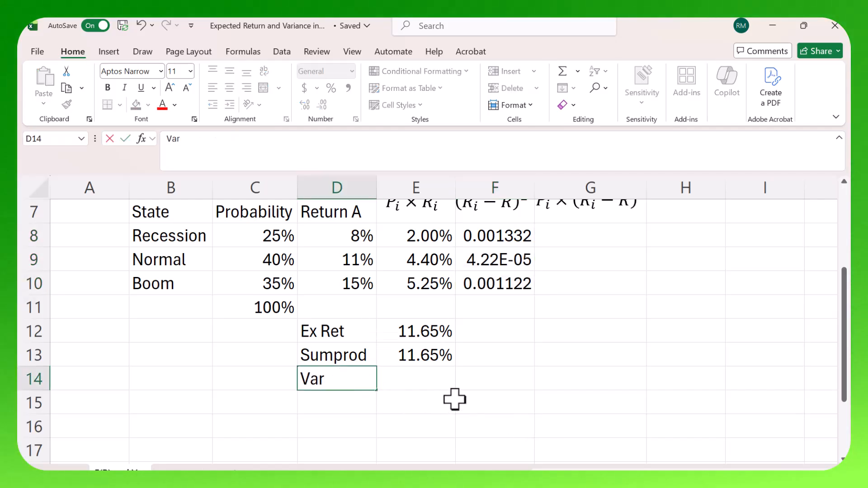
key("BackSpace")
key("BackSpace")
key("BackSpace")
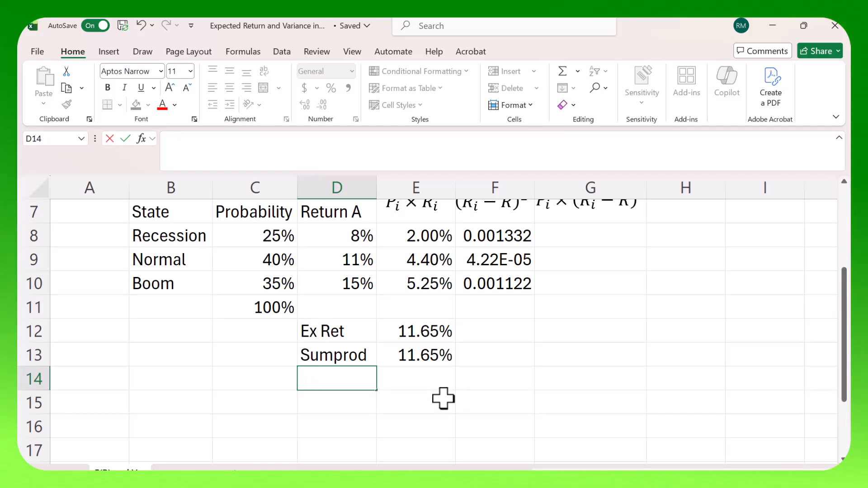
Enter the label Var in cell E14, below the SUMPRODUCT result.
left_click(419, 375)
type("Var")
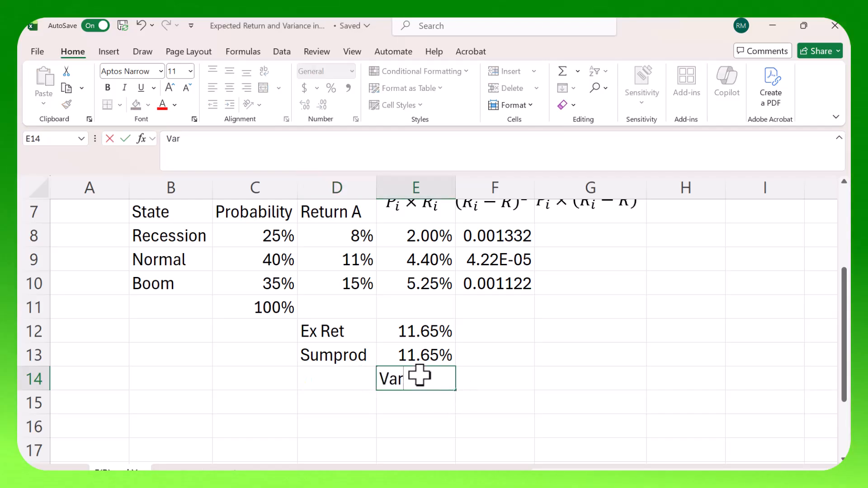
key("Return")
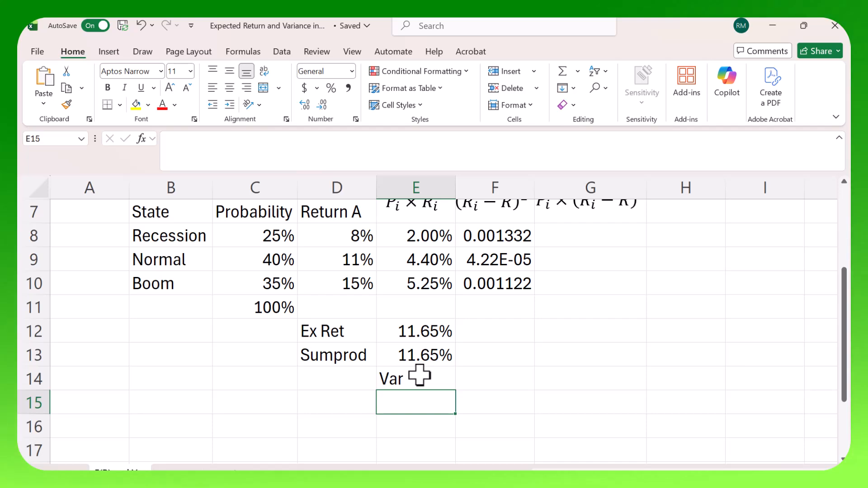
Enter the label Sumprod in cell E15, below the Var label.
type("S")
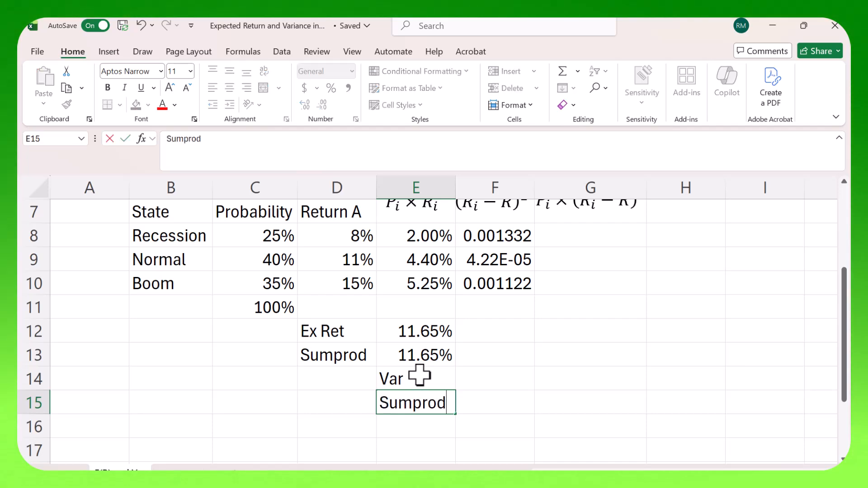
type("umprod")
left_click(665, 404)
Calculate the probability-weighted squared deviation in G8 with =C8*F8 and fill the formula down to G10.
scroll(565, 439, "up", 1)
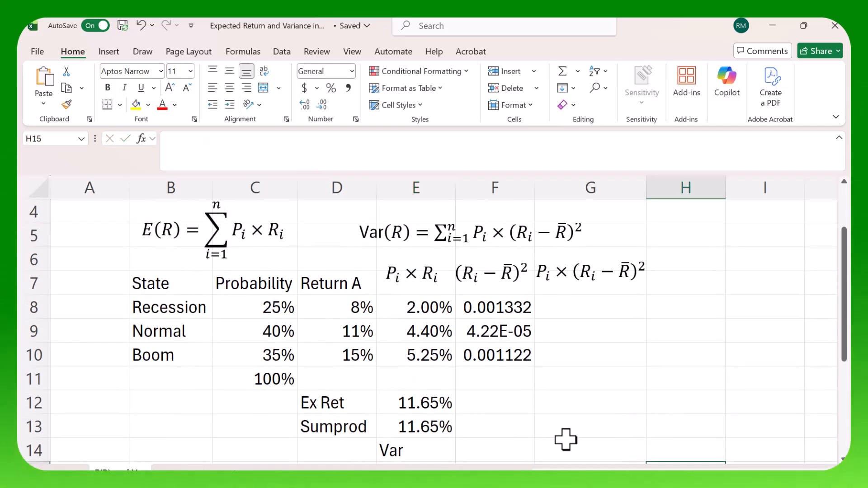
scroll(565, 440, "down", 1)
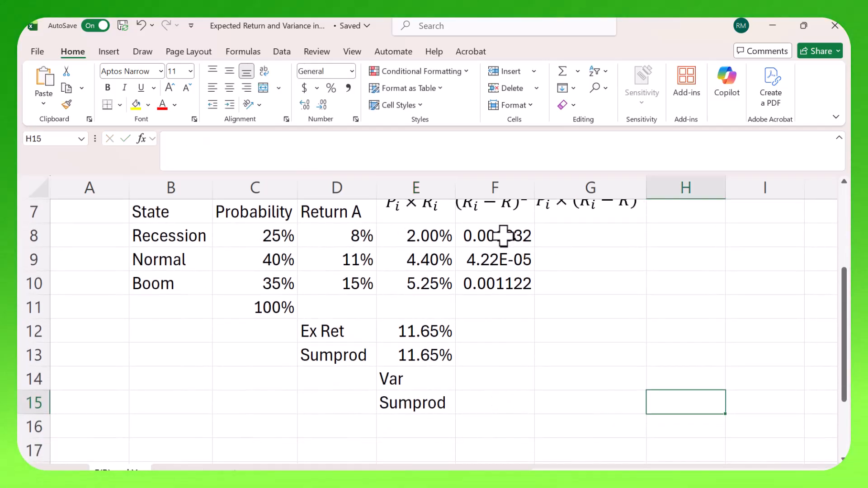
scroll(503, 235, "up", 1)
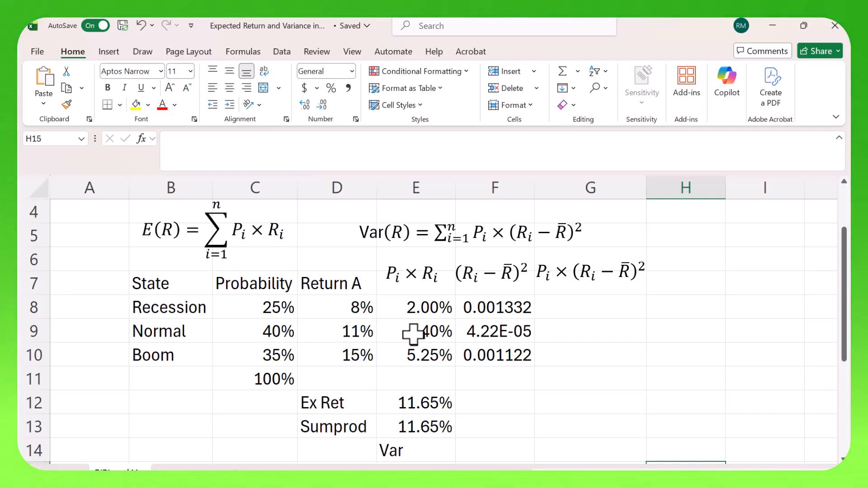
left_click(572, 309)
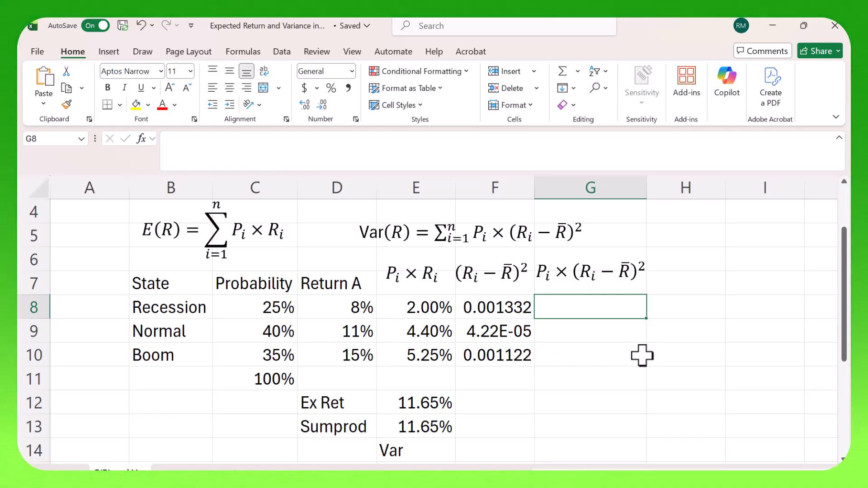
type("=")
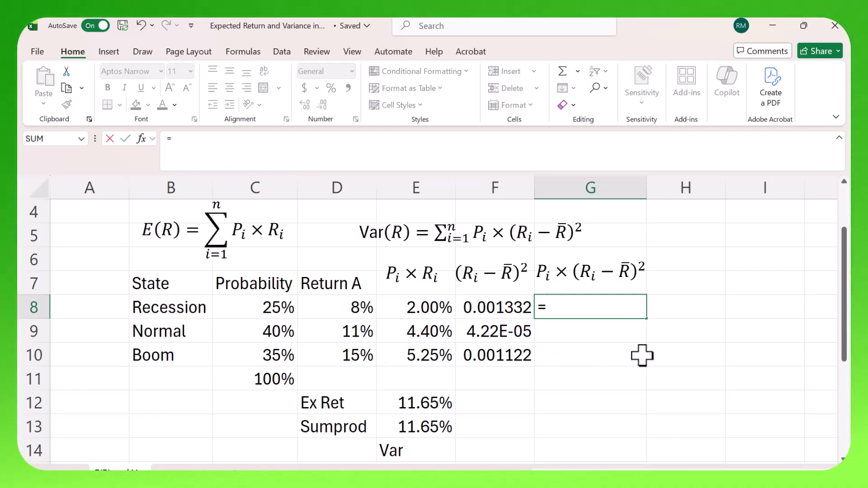
left_click(263, 311)
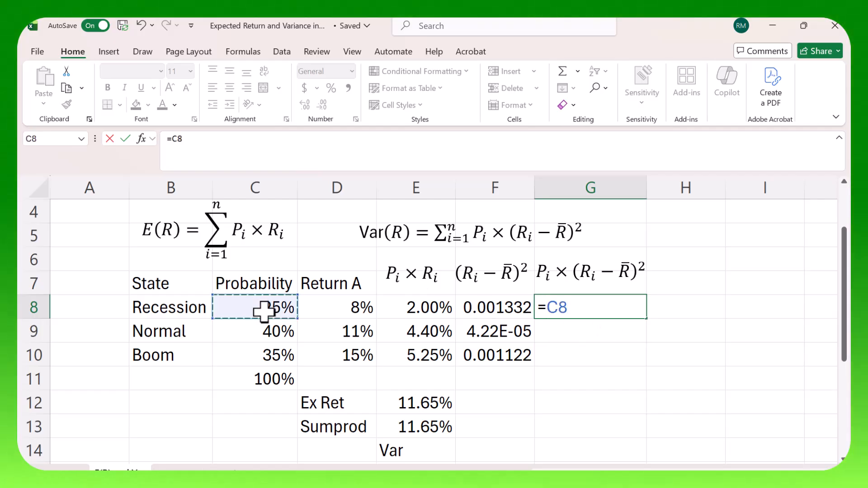
type("*")
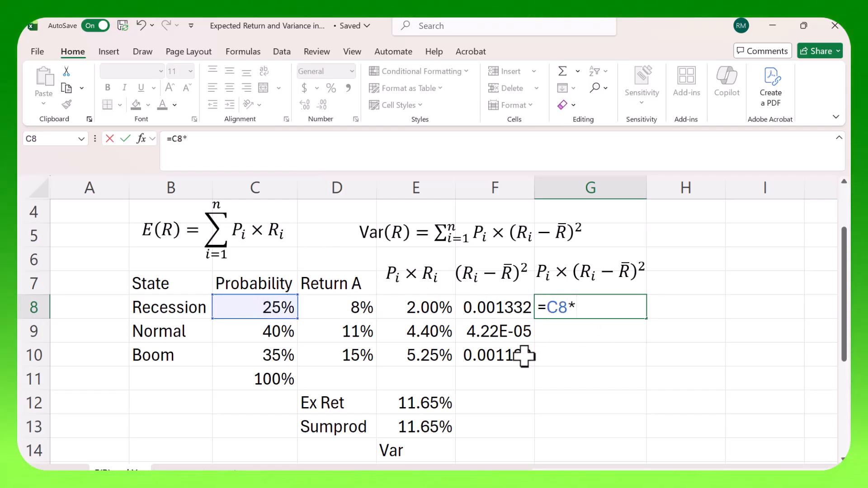
left_click(499, 307)
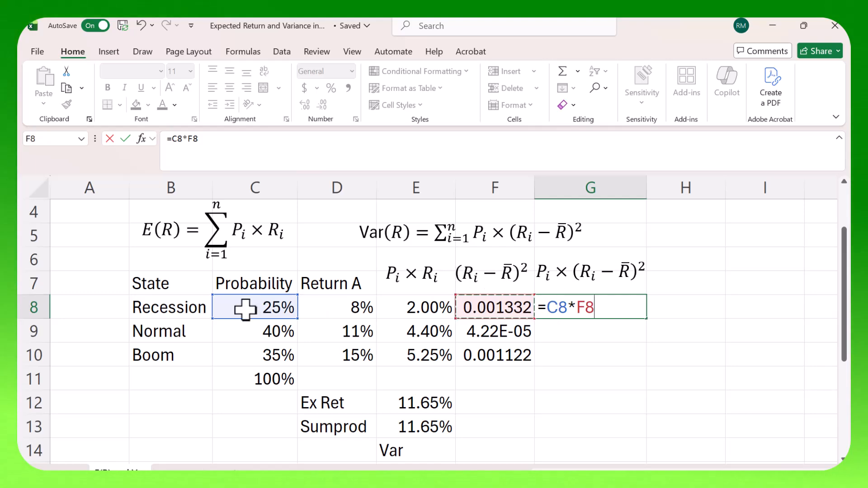
key("Return")
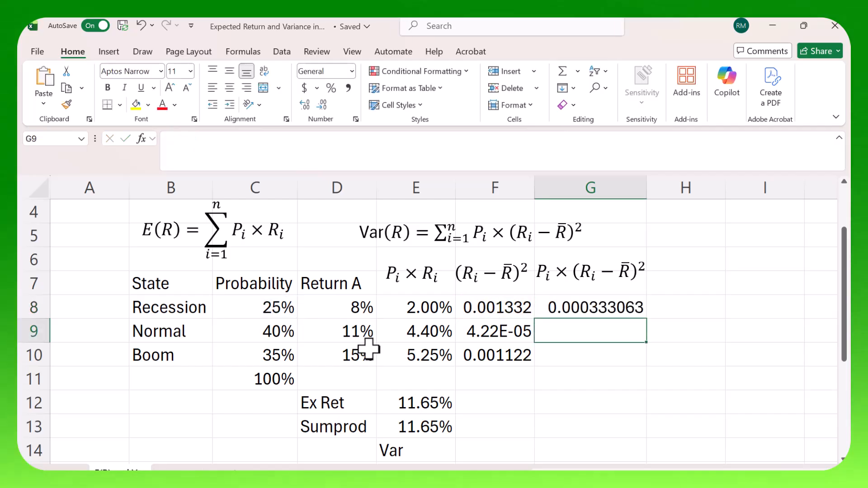
left_click(585, 306)
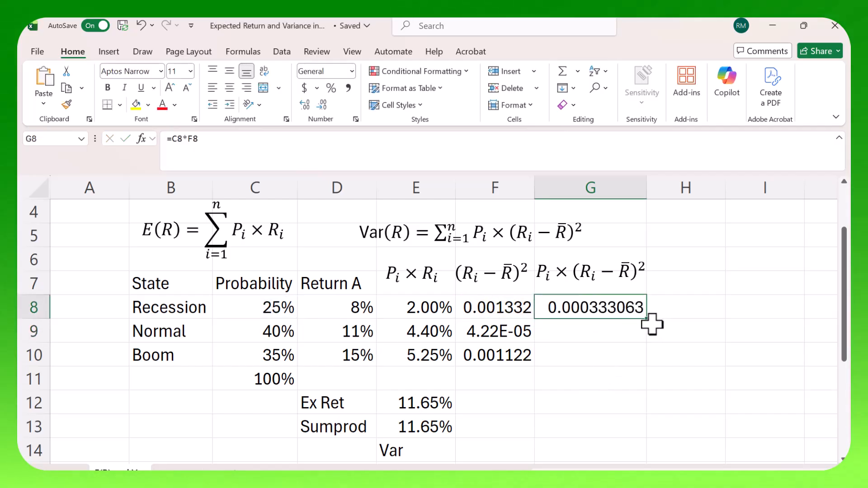
left_click_drag(649, 320, 645, 362)
Calculate the variance in G14 by summing G8:G10 with the SUM function.
scroll(684, 419, "down", 1)
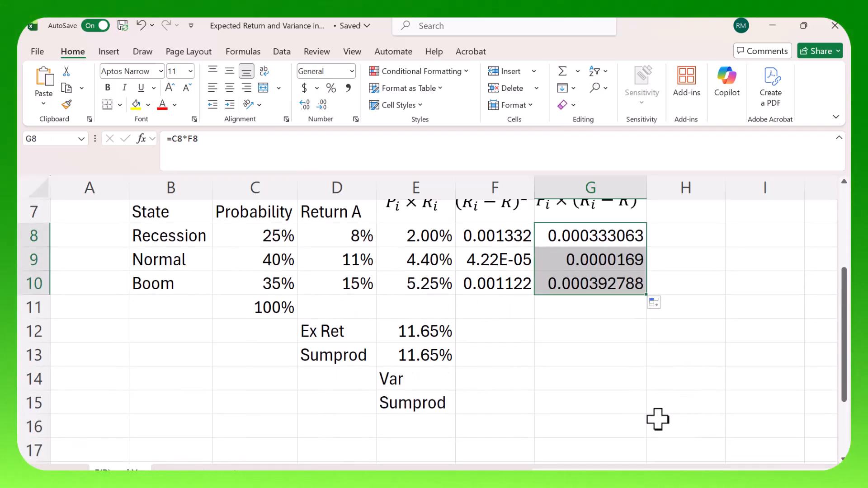
left_click(578, 381)
type("=sum(")
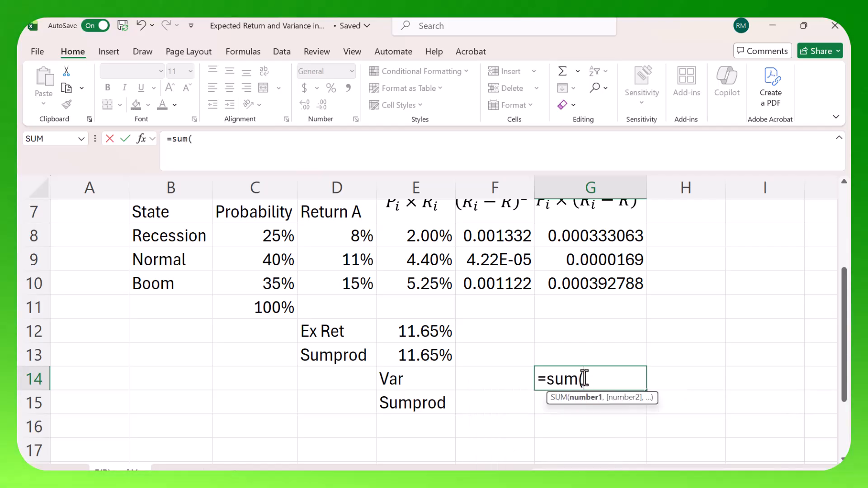
left_click_drag(567, 235, 566, 284)
type(")")
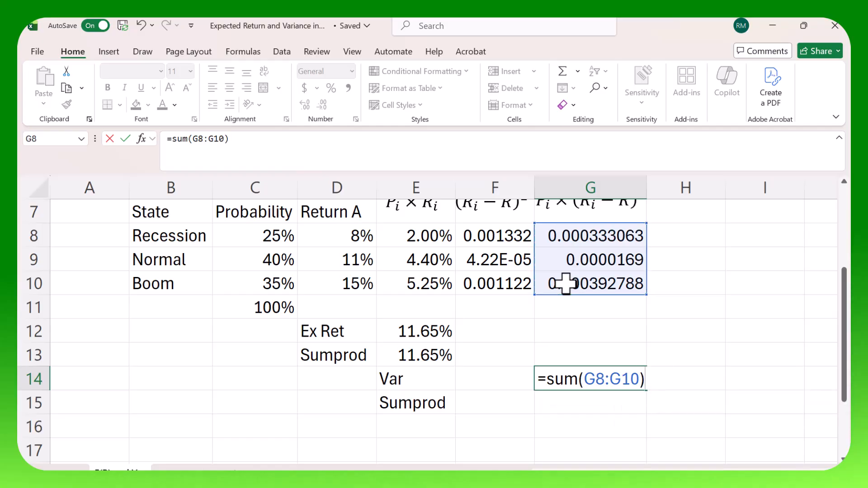
key("Return")
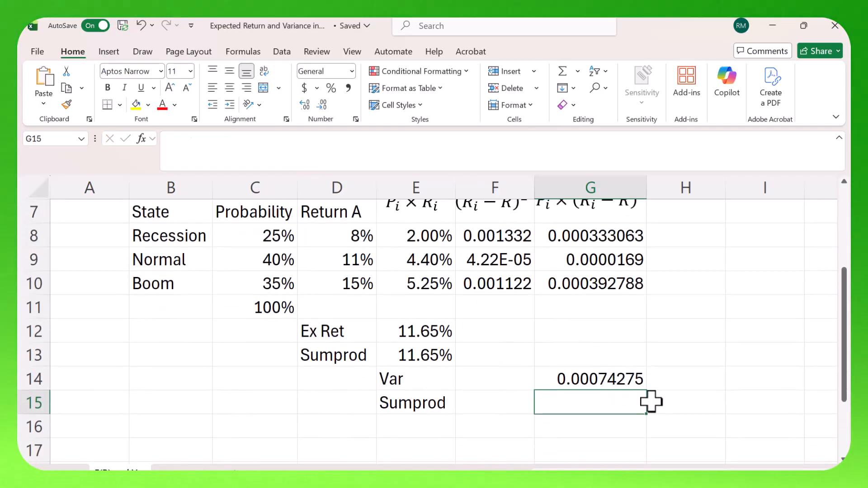
Calculate the variance in G15 with SUMPRODUCT of the probabilities C8:C10 and the squared deviations F8:F10.
type("=")
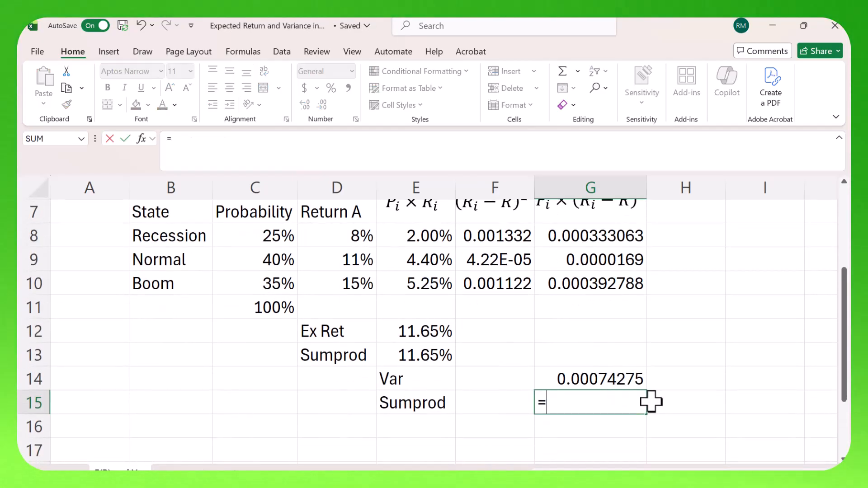
type("sum")
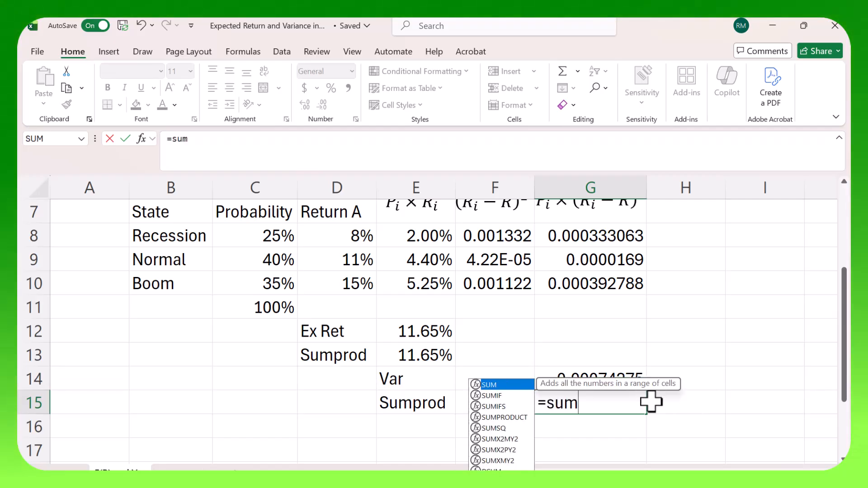
type("product(")
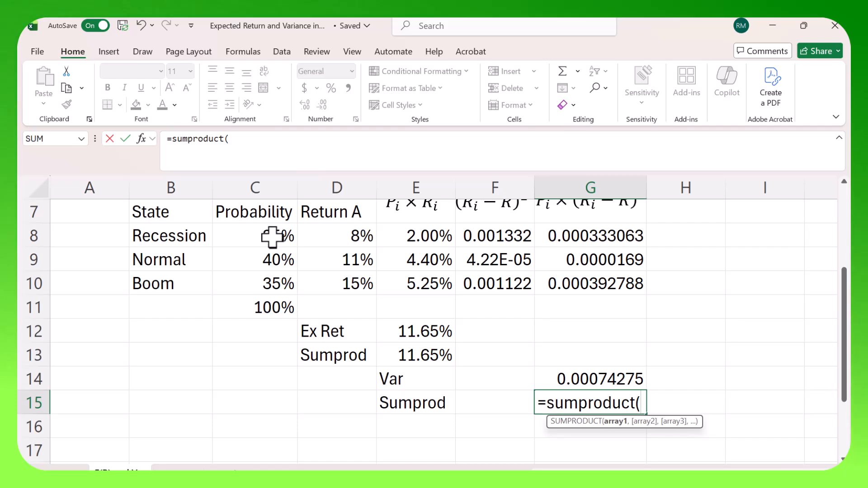
left_click_drag(272, 237, 270, 283)
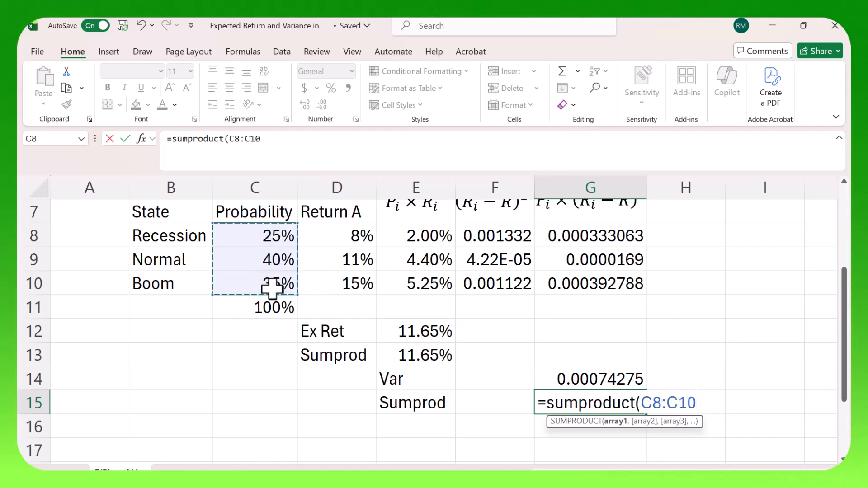
type(",")
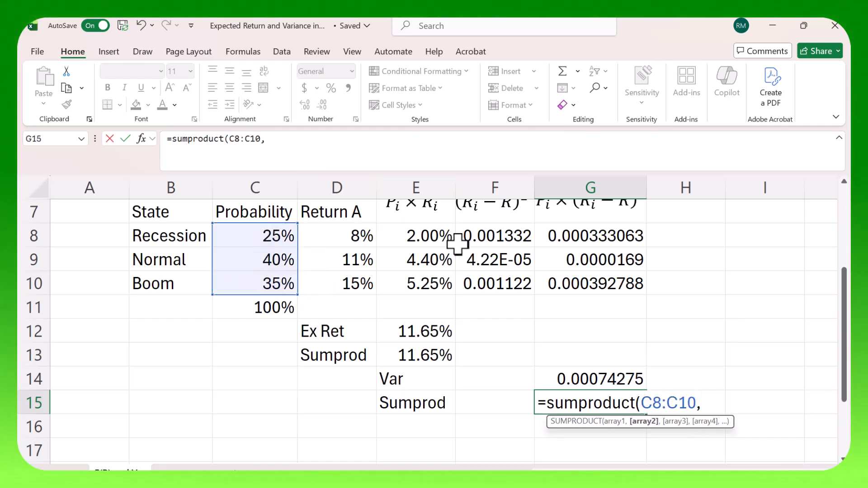
scroll(457, 244, "up", 1)
left_click_drag(492, 309, 499, 369)
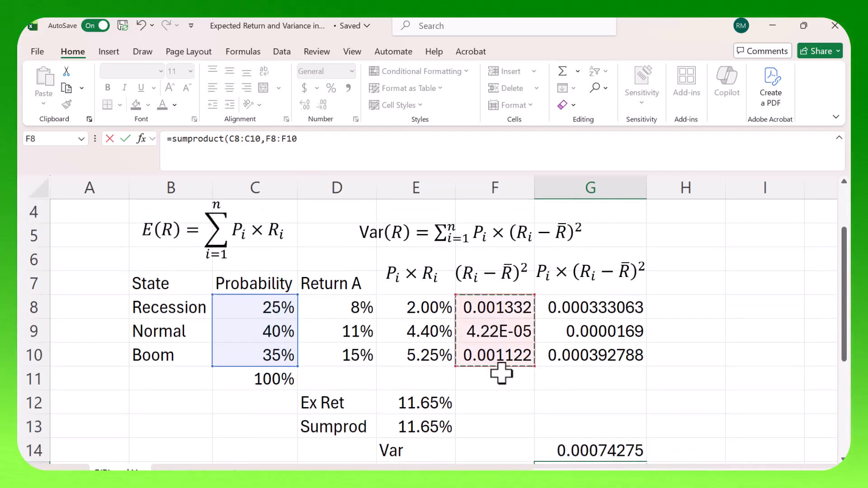
key("Return")
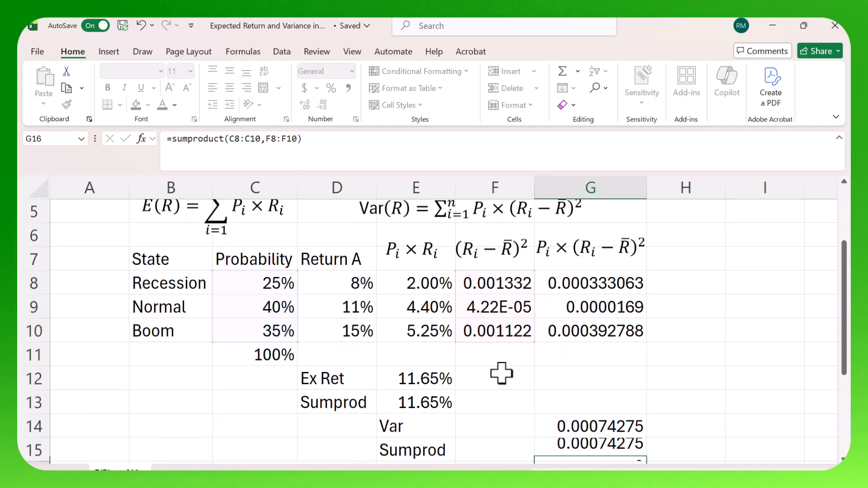
Enter the label Std Dev in cell E16, below the Sumprod label of the variance.
scroll(643, 360, "down", 1)
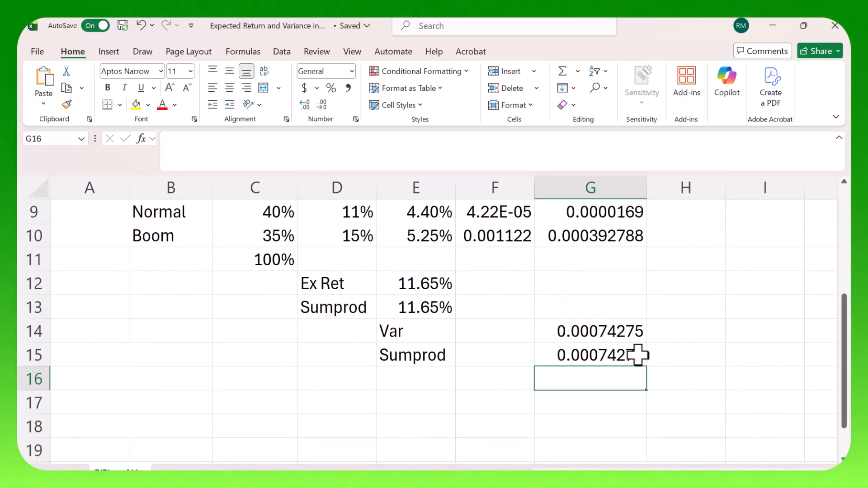
scroll(770, 383, "up", 1)
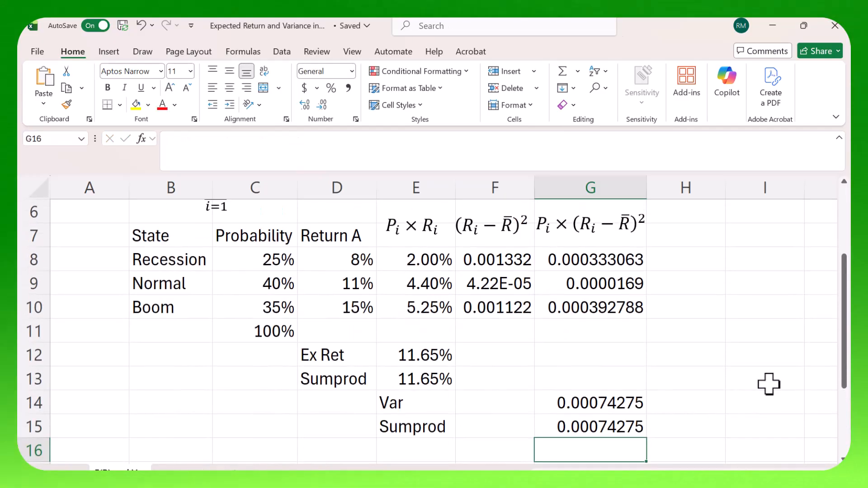
scroll(769, 384, "up", 1)
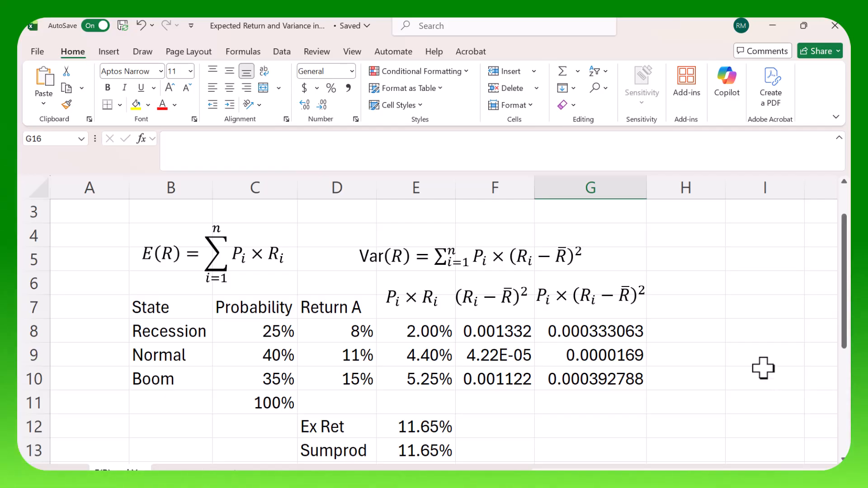
scroll(763, 367, "down", 2)
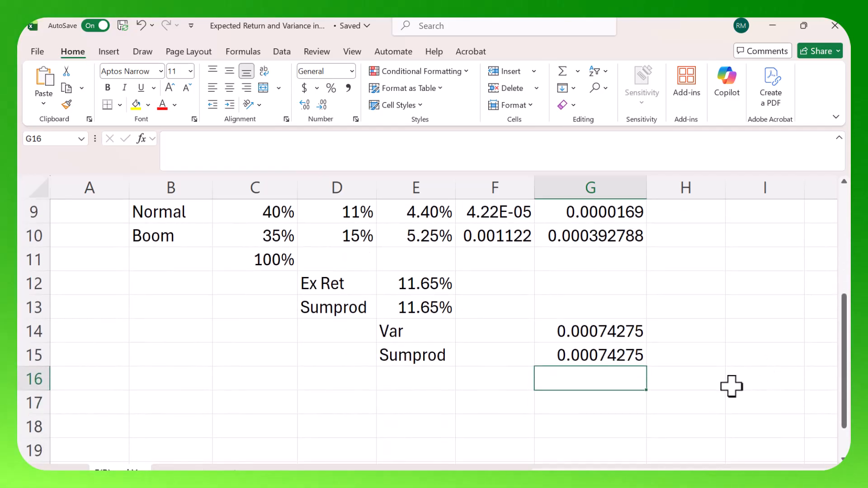
left_click(413, 386)
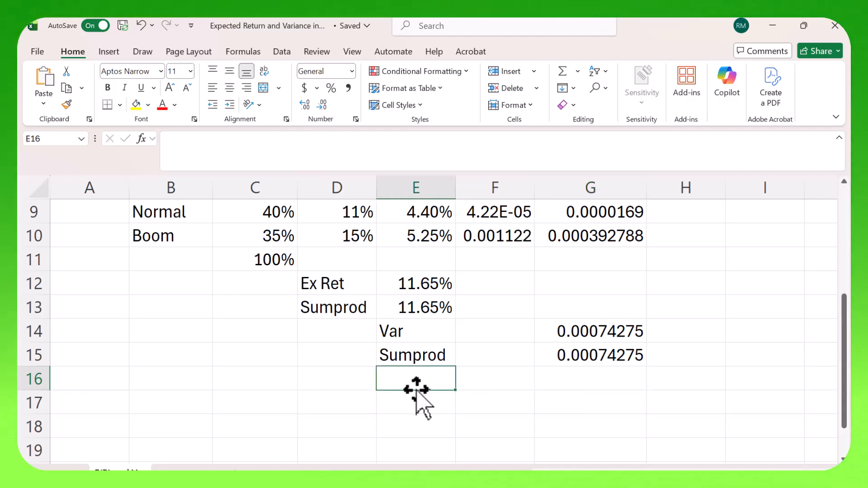
type("St")
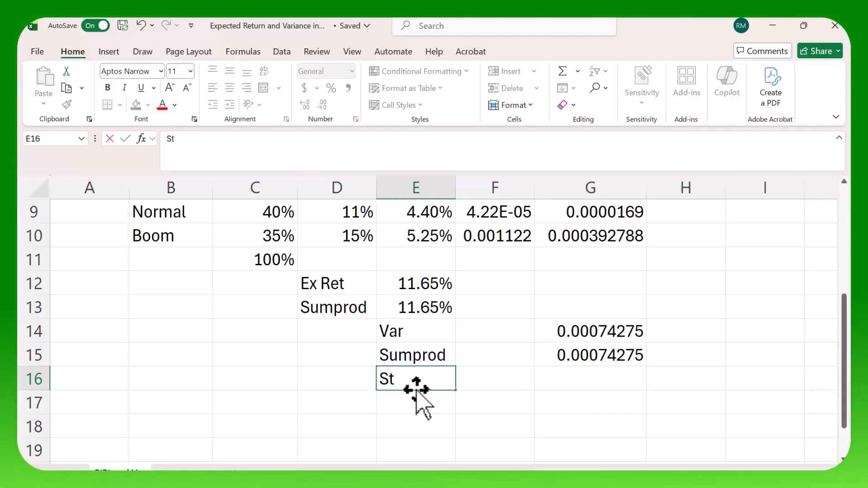
type("d Dev")
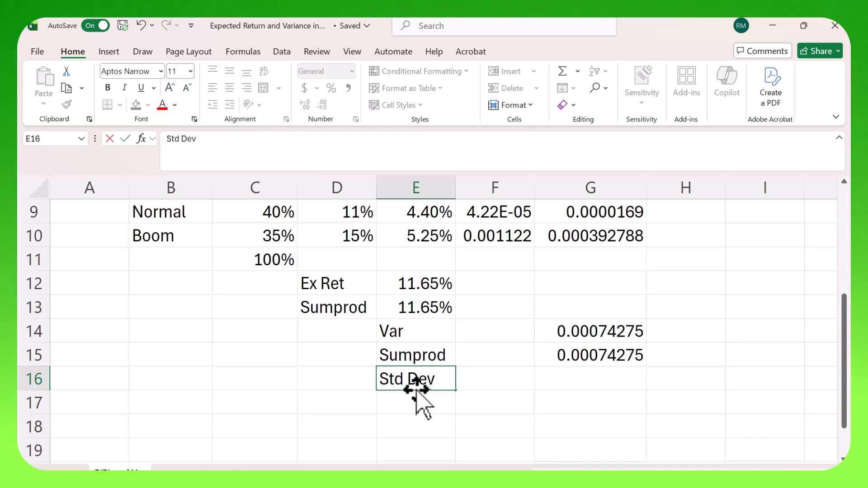
Calculate the standard deviation in G16 as the square root of the variance in G14 with the SQRT function.
left_click(587, 376)
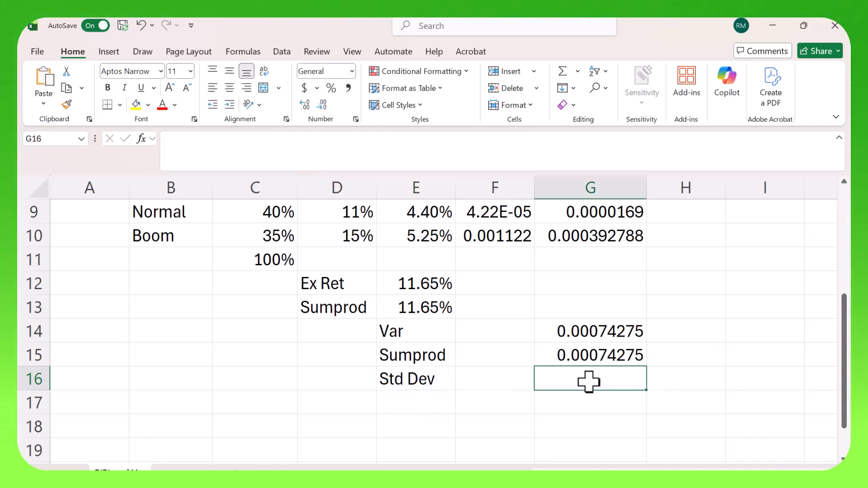
type("=sqrt(")
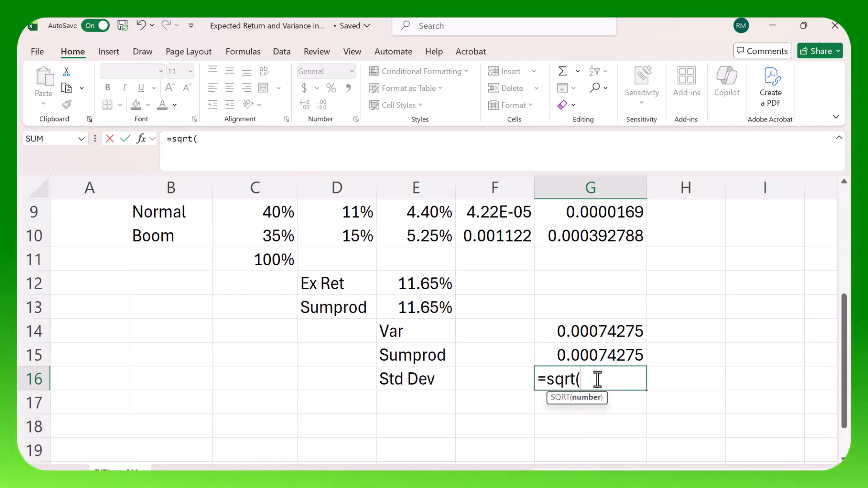
left_click(594, 329)
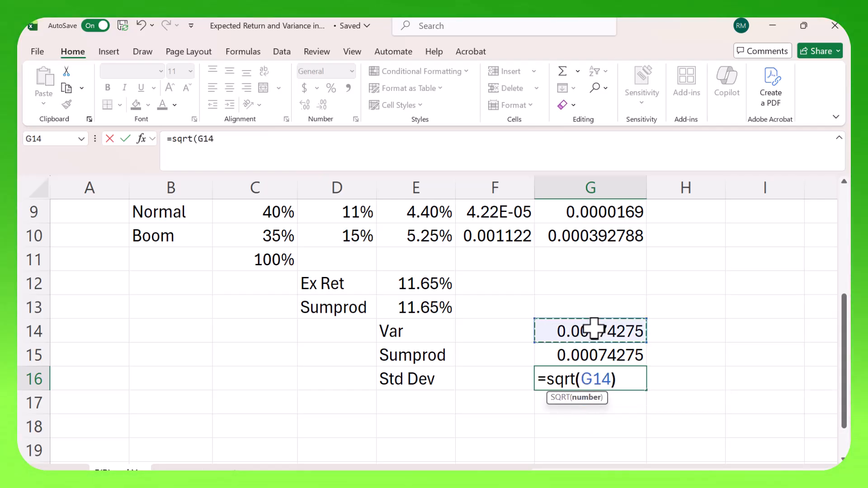
key("Return")
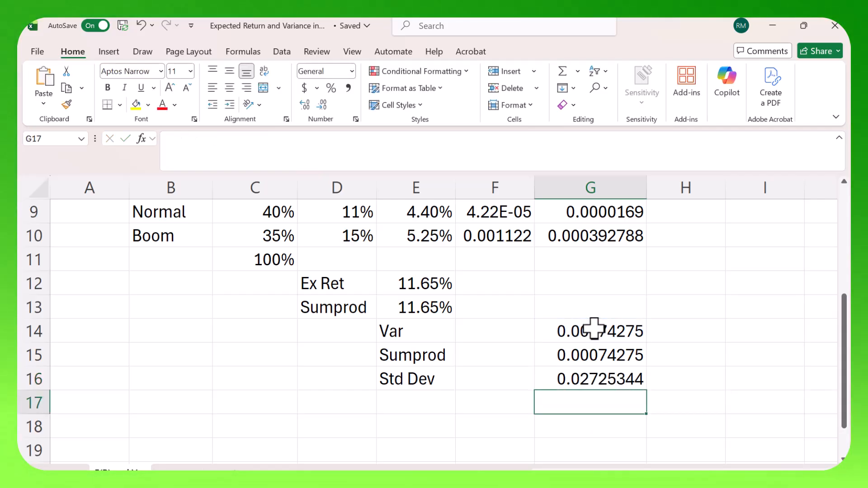
Format the standard deviation in G16 as a percentage with two decimal places.
left_click(604, 380)
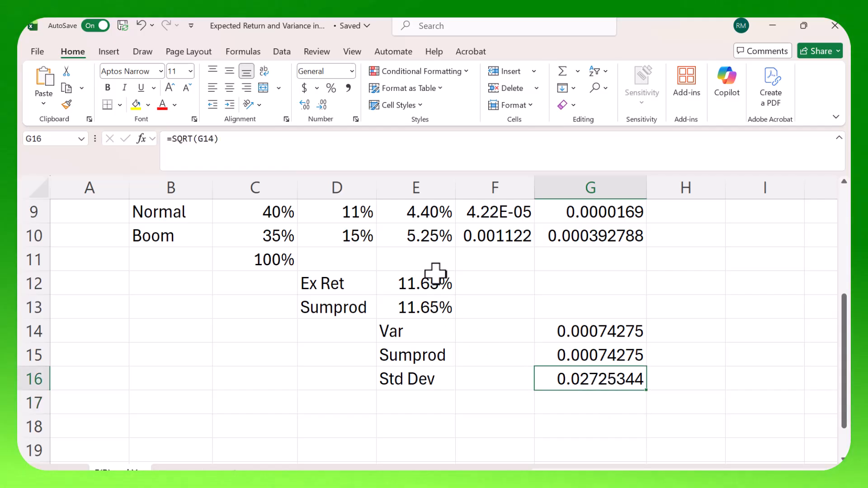
left_click(331, 89)
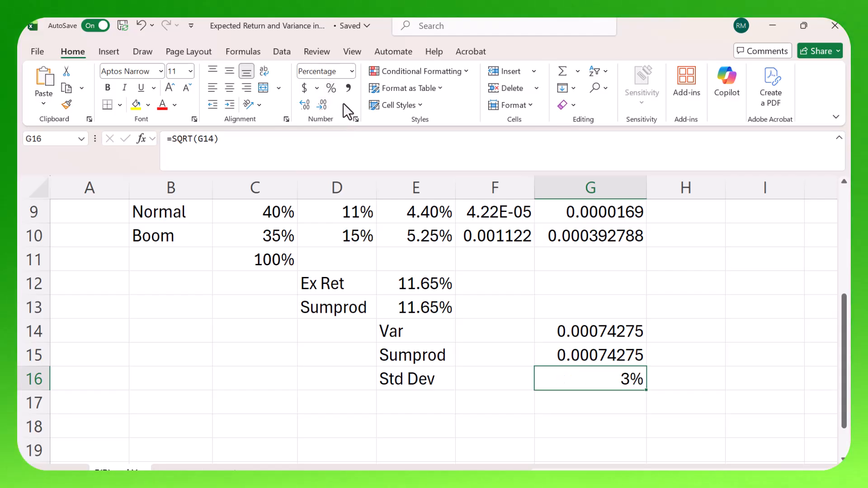
left_click(299, 107)
left_click(299, 106)
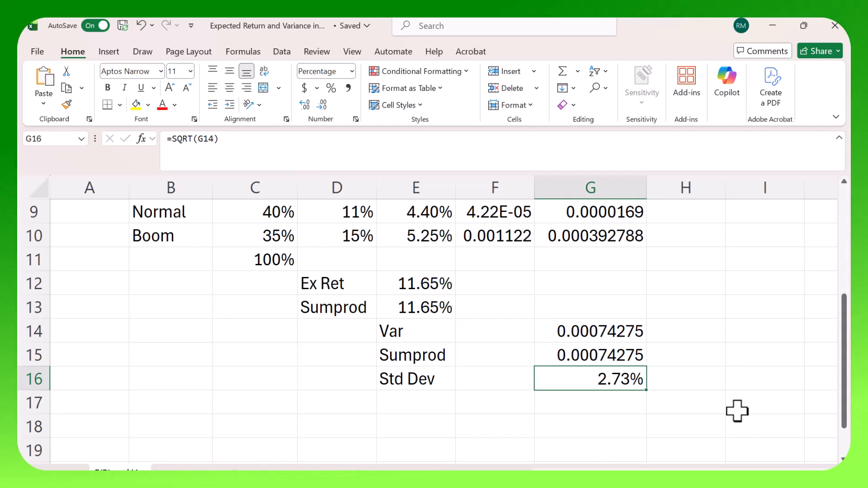
scroll(737, 412, "up", 1)
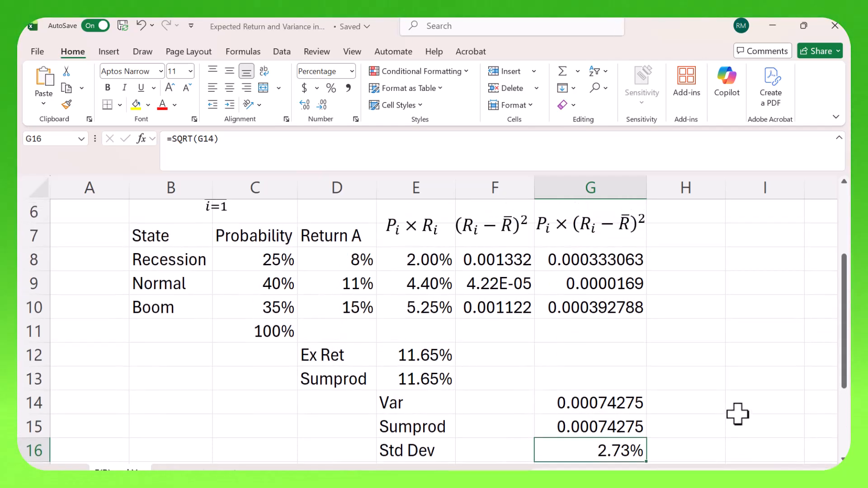